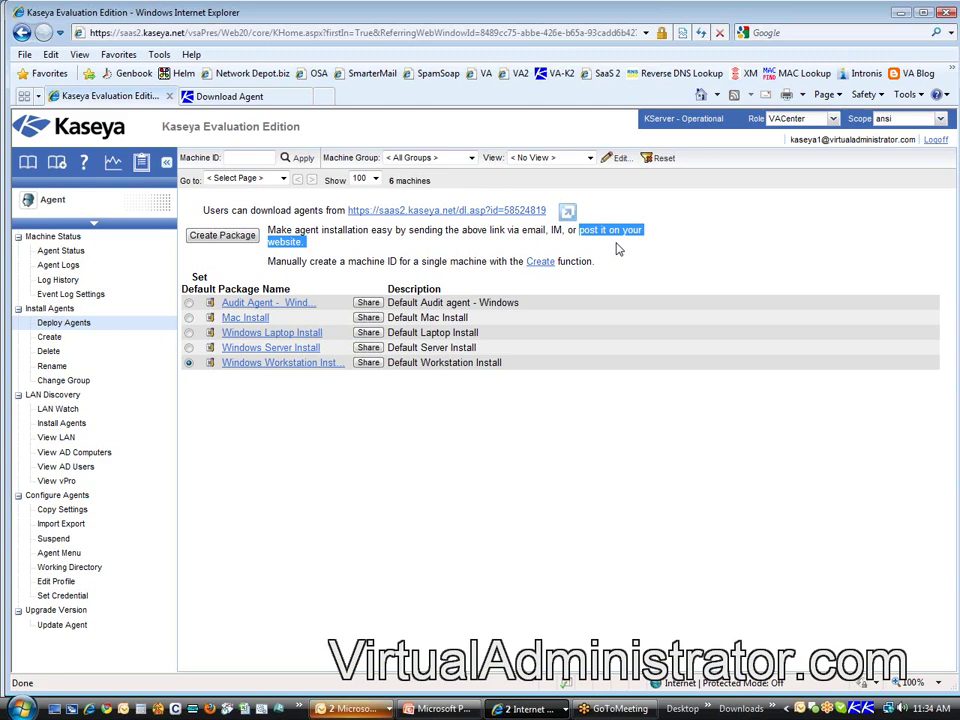
- Pick va-xp-pro-x32-2 as the LAN Watch scanner, review the 172.16.1.1–172.16.1.254 range, and enable alerts
{"action": "left_click", "coordinate": [60, 410]}
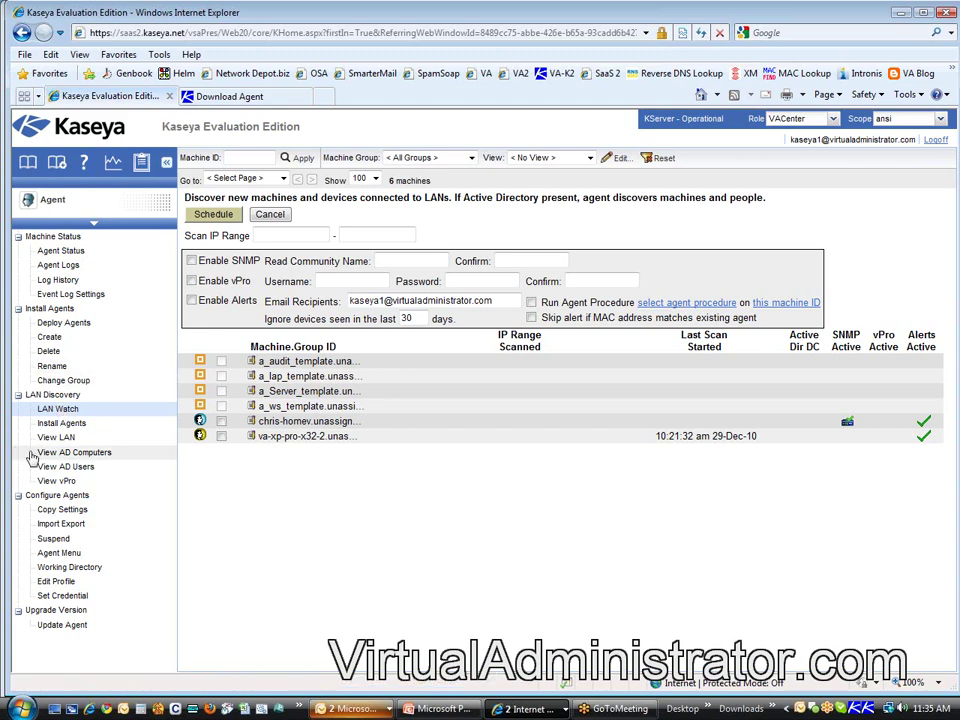
{"action": "left_click", "coordinate": [221, 436]}
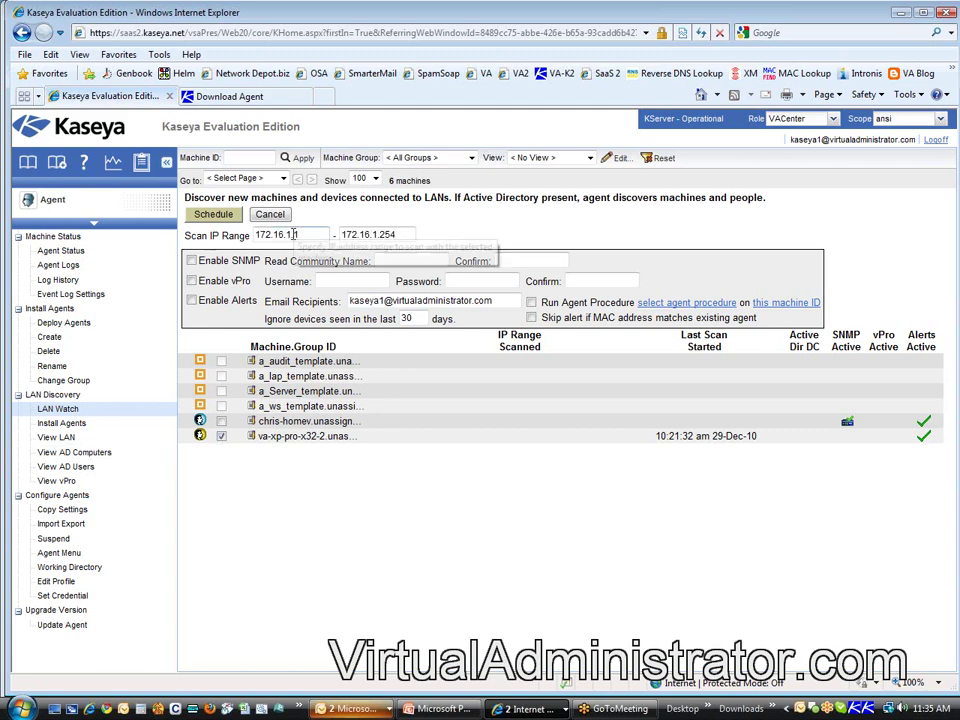
{"action": "double_click", "coordinate": [293, 235]}
{"action": "double_click", "coordinate": [386, 235]}
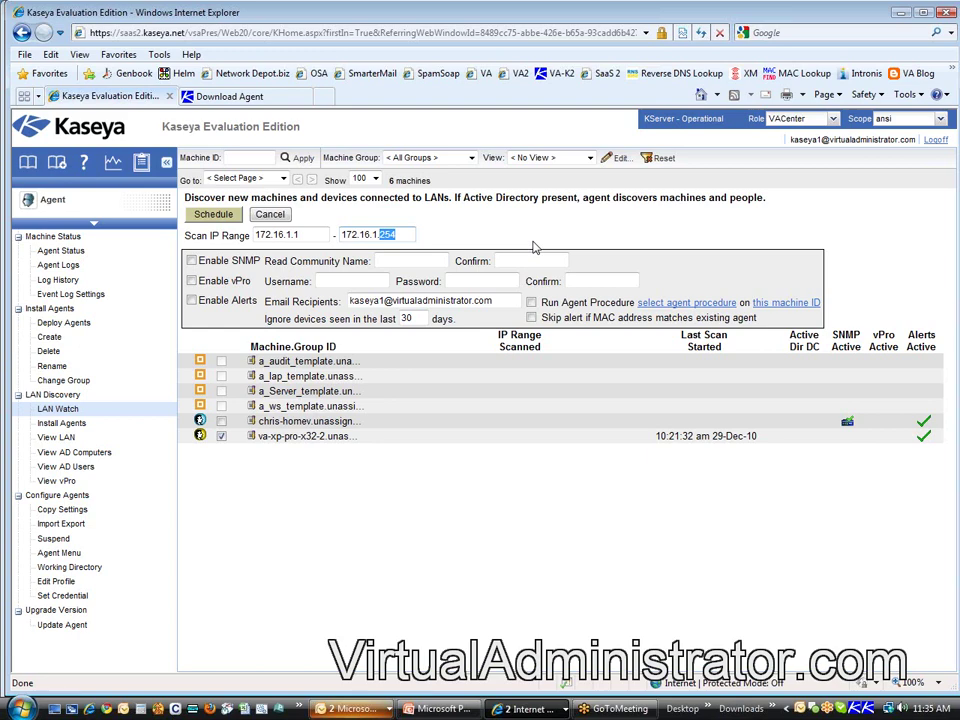
{"action": "left_click", "coordinate": [191, 300]}
{"action": "left_click", "coordinate": [60, 437]}
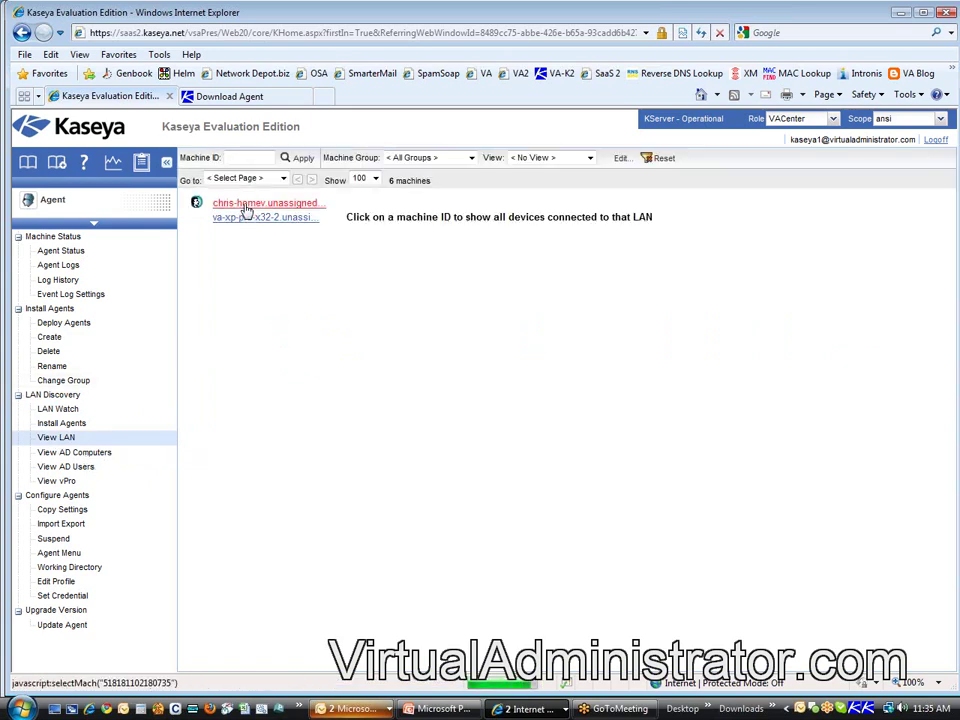
- Show va-xp-pro-x32-2's discovered devices, highlighting the SonicWALL, Dell, Iomega entries and IP 172.16.1.10
{"action": "left_click", "coordinate": [252, 217]}
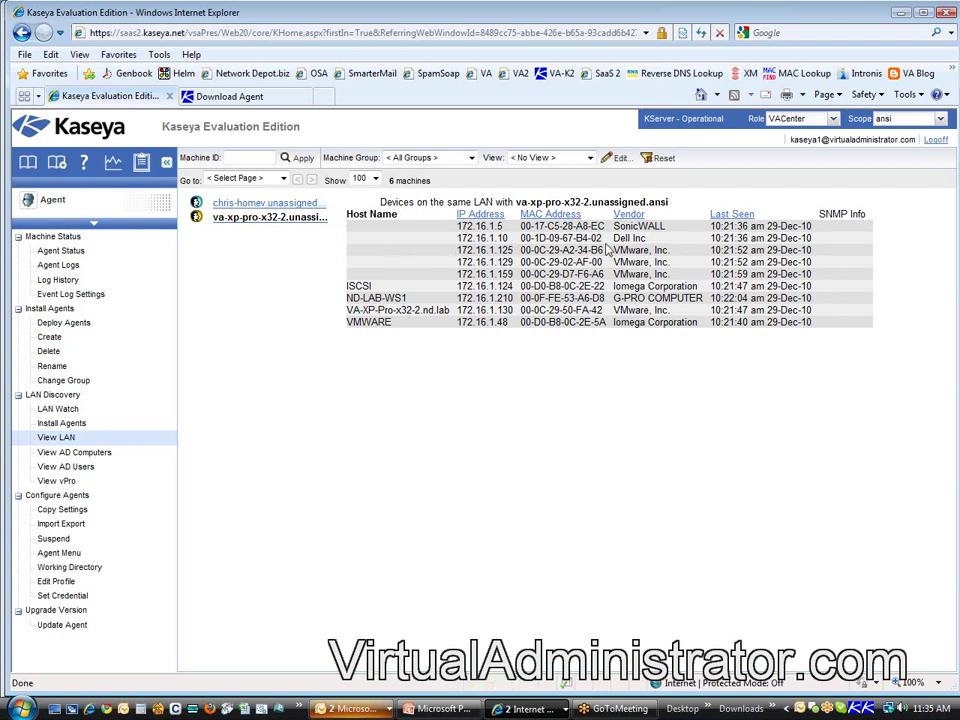
{"action": "left_click_drag", "start_coordinate": [633, 226], "coordinate": [666, 242]}
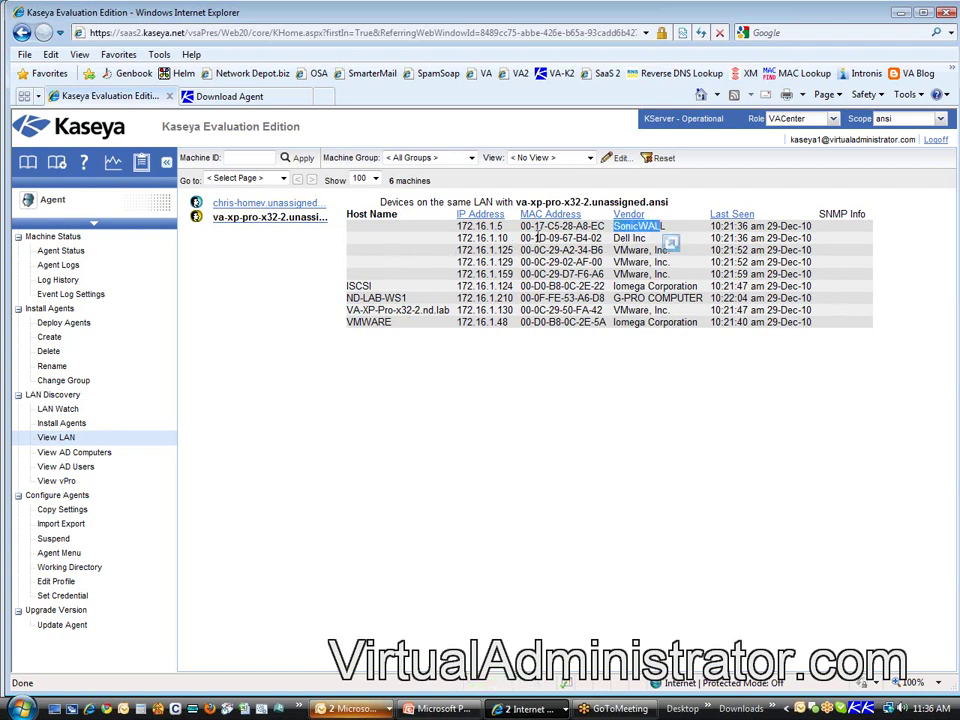
{"action": "left_click_drag", "start_coordinate": [461, 237], "coordinate": [508, 238]}
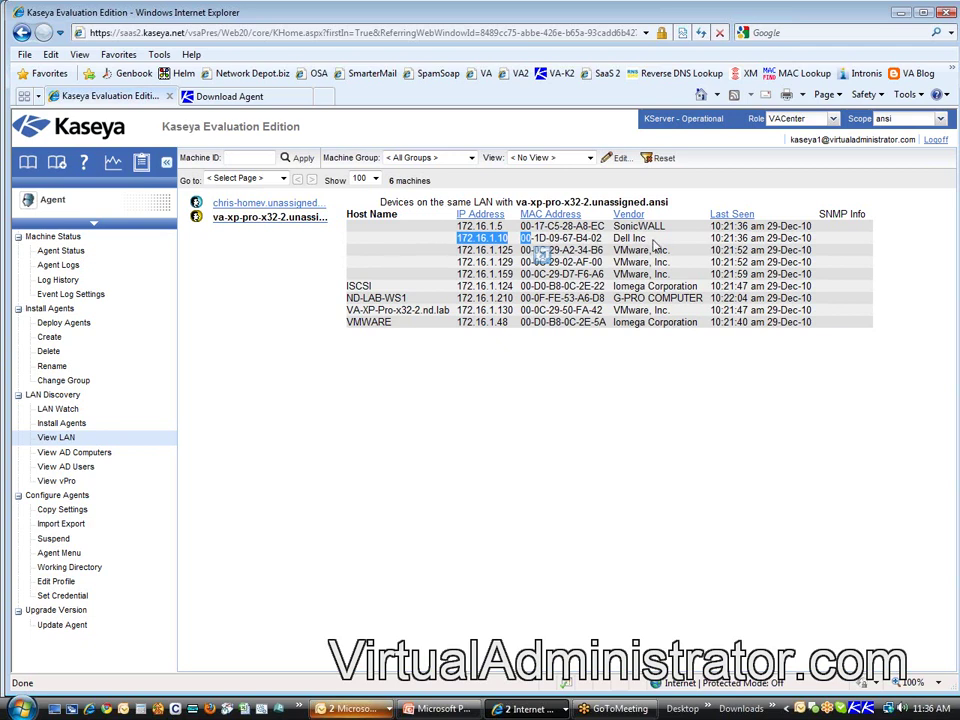
{"action": "left_click_drag", "start_coordinate": [648, 239], "coordinate": [609, 245]}
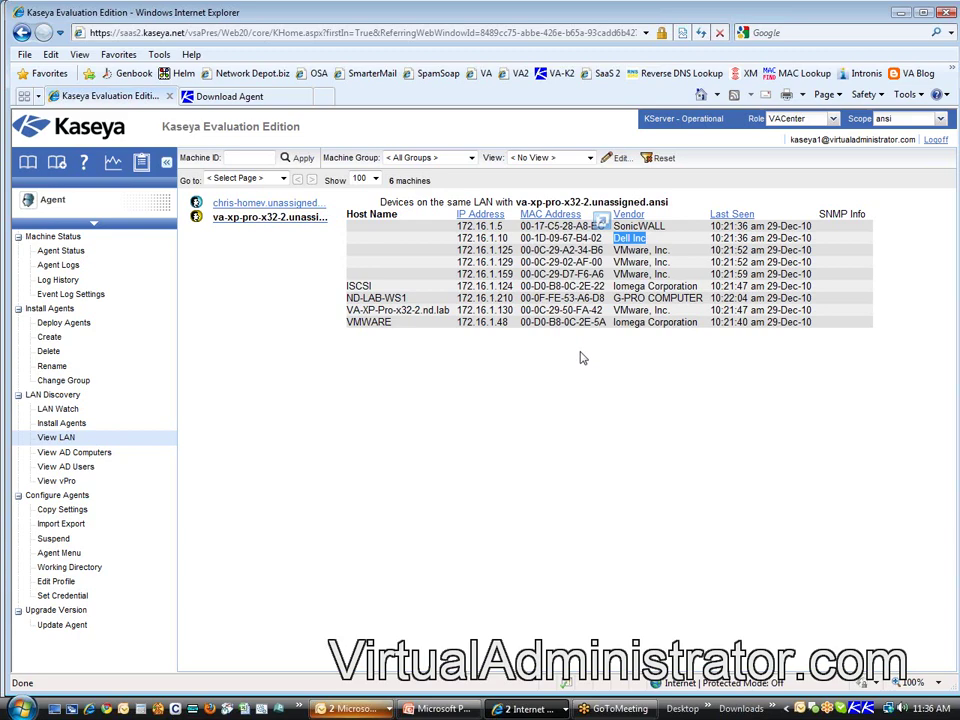
{"action": "left_click_drag", "start_coordinate": [699, 287], "coordinate": [612, 289]}
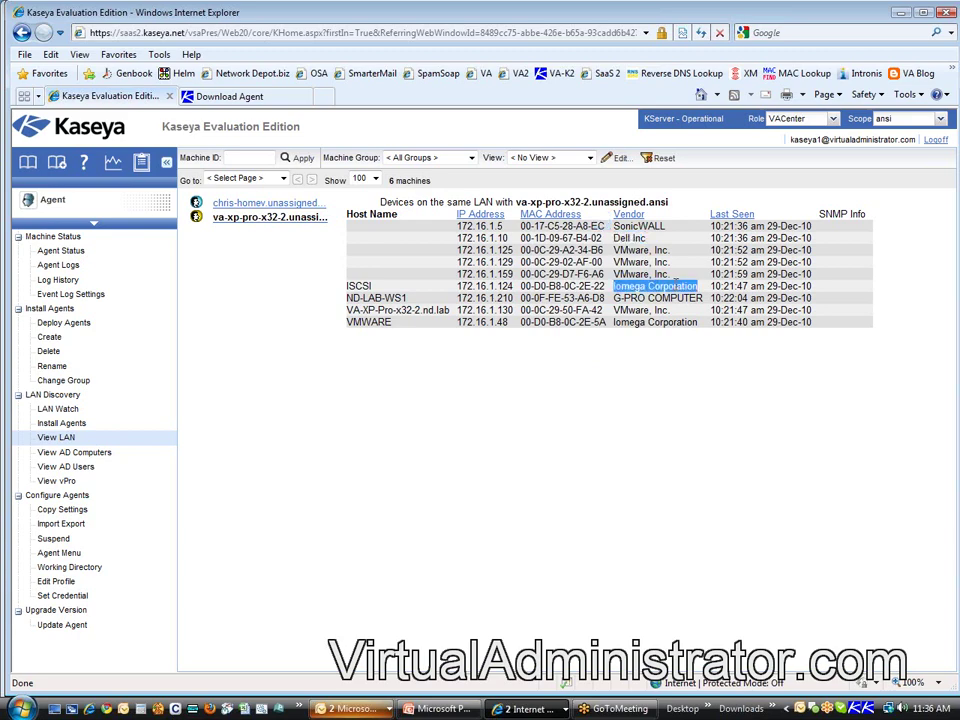
{"action": "left_click", "coordinate": [354, 285]}
{"action": "left_click_drag", "start_coordinate": [380, 201], "coordinate": [354, 285]}
{"action": "left_click", "coordinate": [465, 358]}
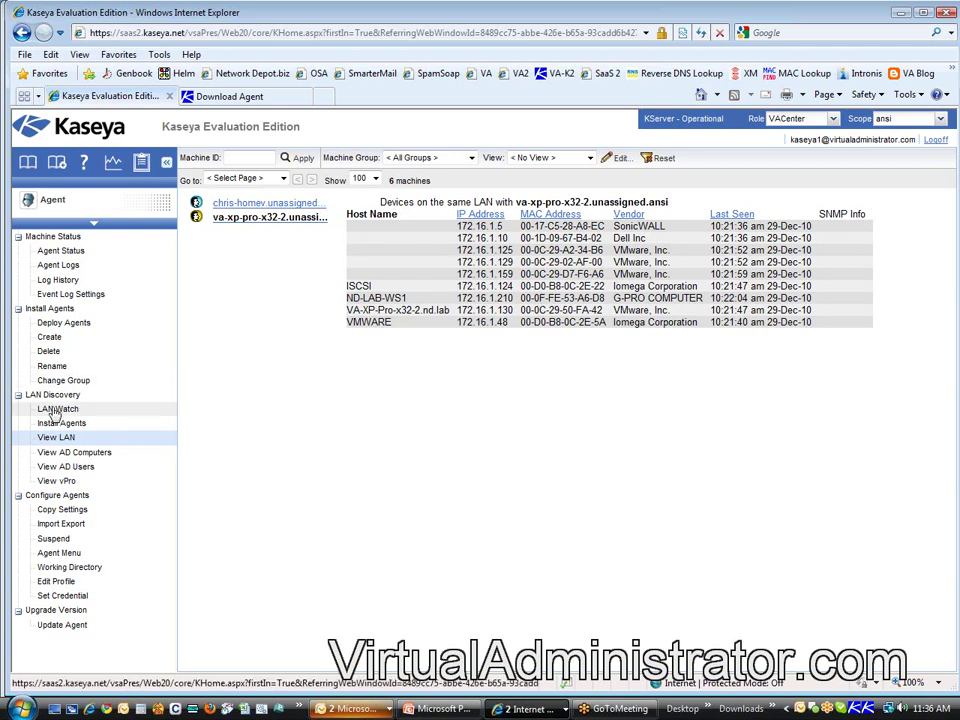
{"action": "left_click", "coordinate": [57, 410]}
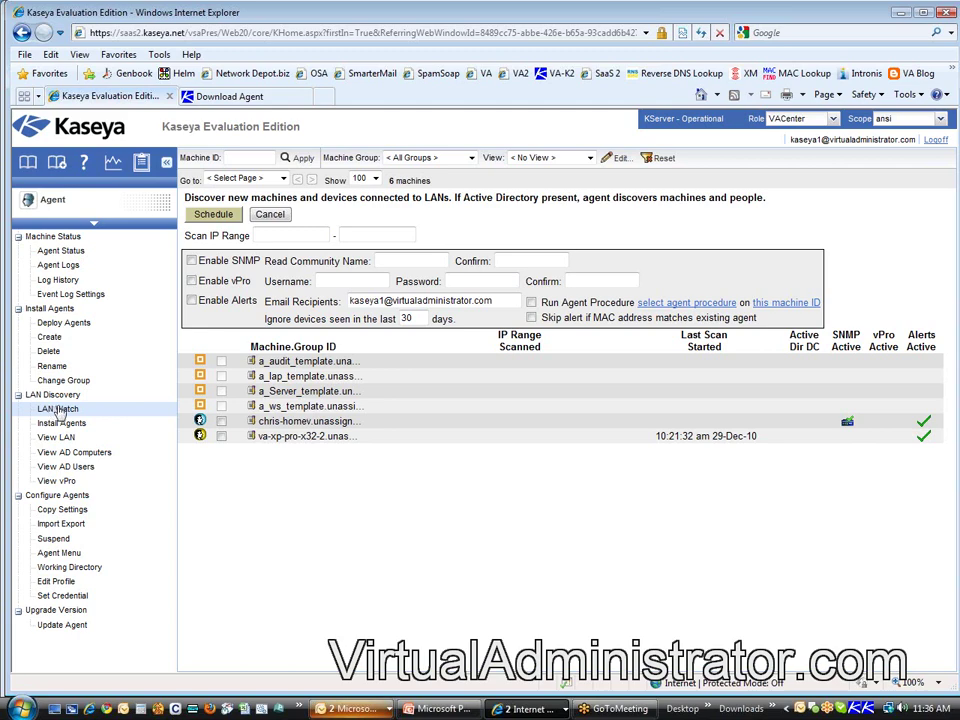
- Tick Enable Alerts on the LAN Watch page for newly discovered devices
{"action": "left_click", "coordinate": [191, 300]}
{"action": "left_click", "coordinate": [66, 430]}
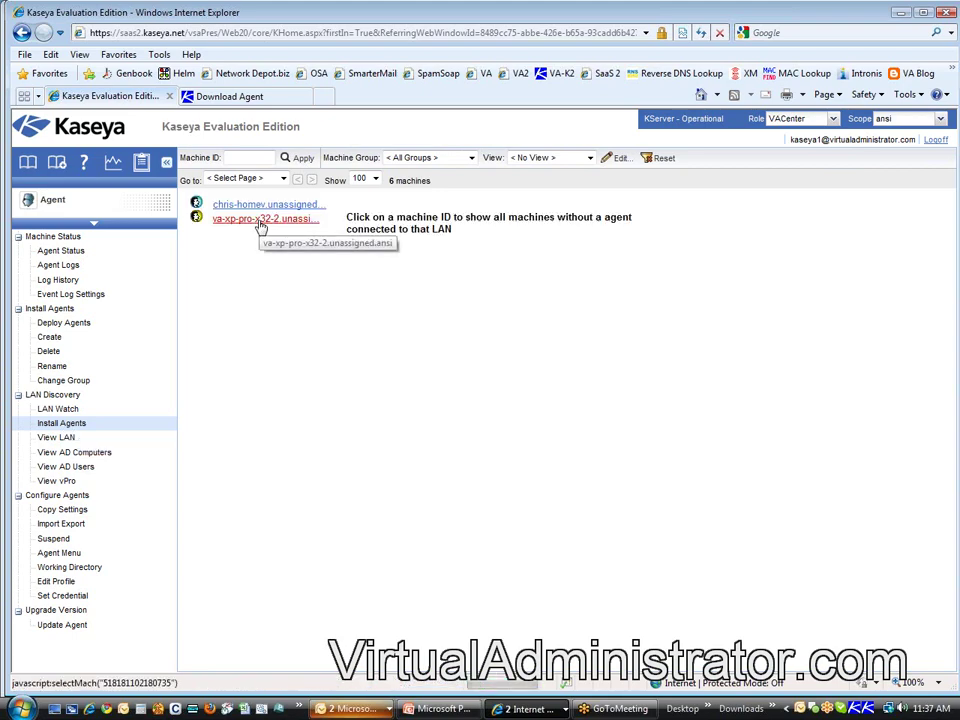
- List va-xp-pro-x32-2's LAN devices and mark VMWARE, ND-LAB-WS1 and ISCSI (172.16.1.124) for install
{"action": "left_click", "coordinate": [260, 220]}
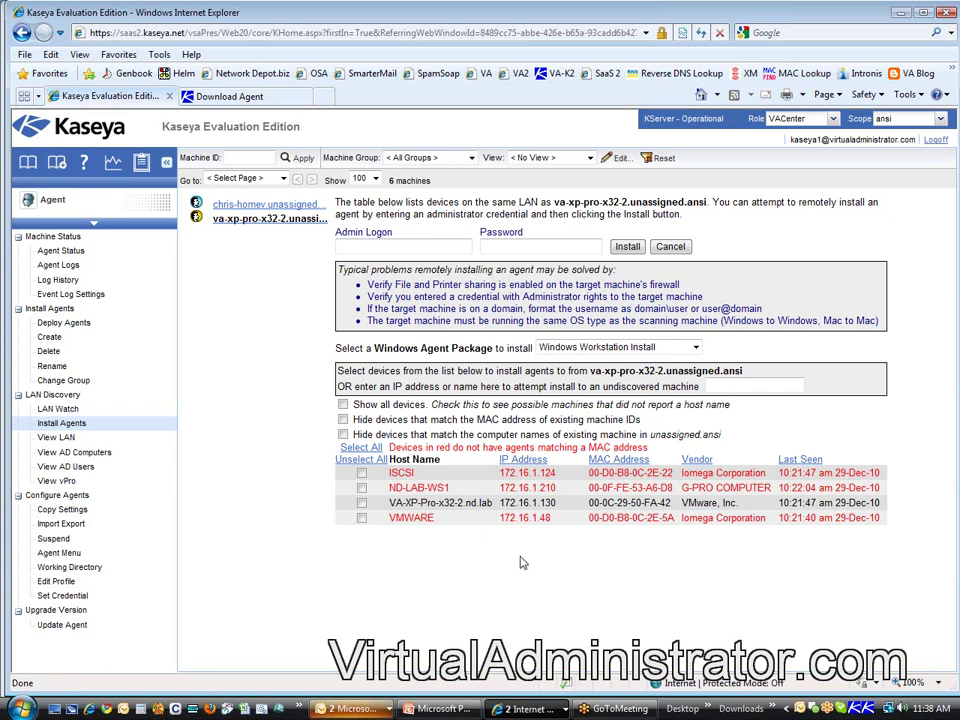
{"action": "left_click", "coordinate": [361, 518]}
{"action": "left_click", "coordinate": [361, 488]}
{"action": "left_click", "coordinate": [361, 473]}
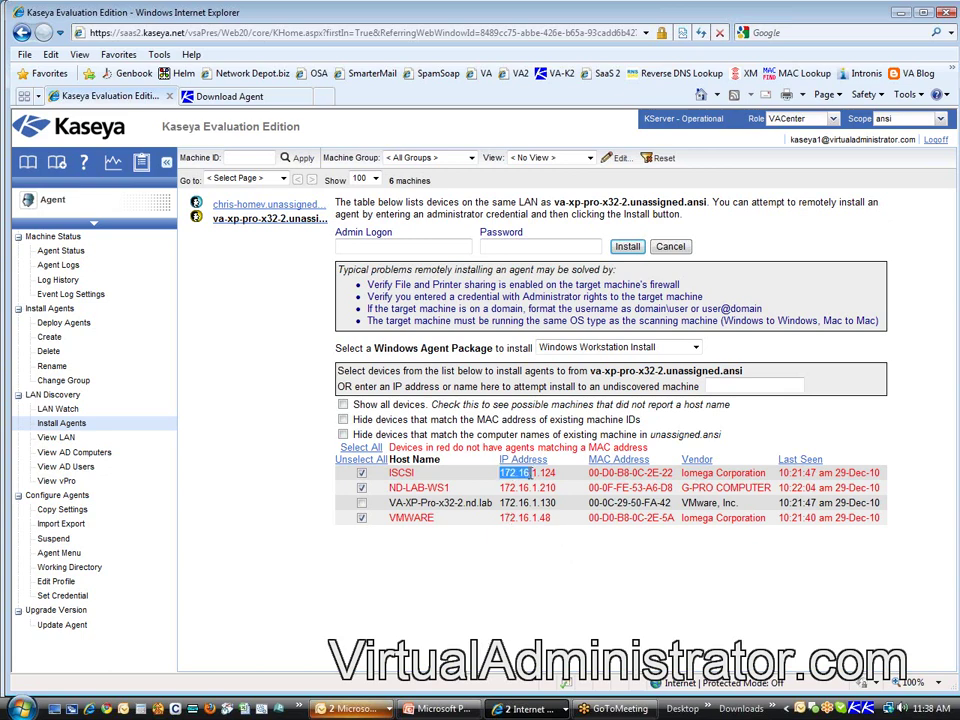
{"action": "left_click_drag", "start_coordinate": [499, 473], "coordinate": [565, 482]}
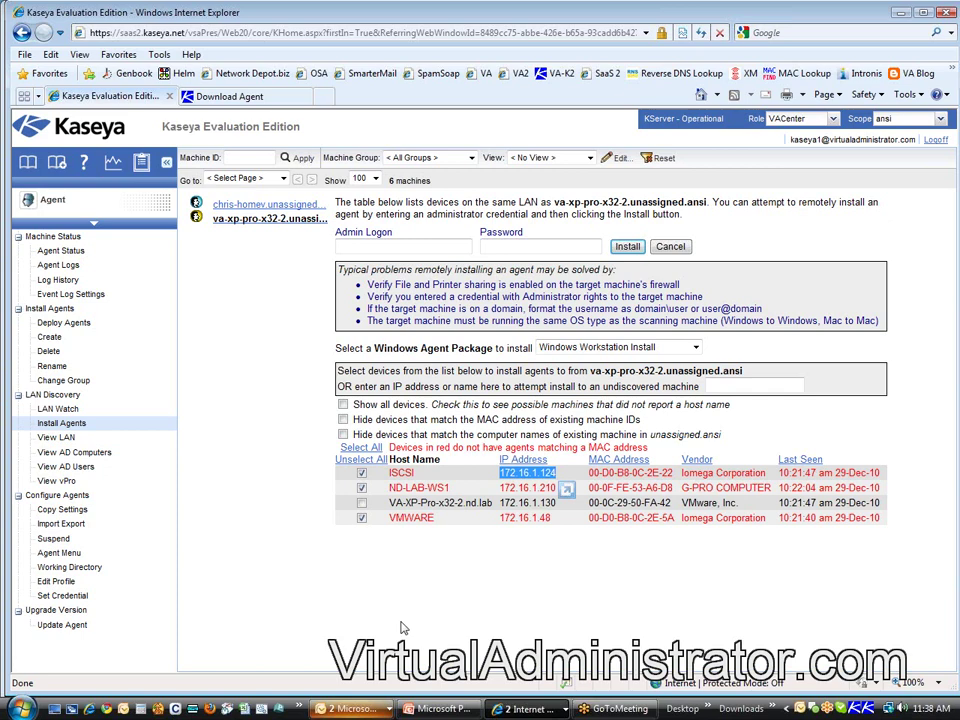
- Enter the domain administrator logon and password, and choose the Windows Workstation Install package
{"action": "left_click", "coordinate": [369, 244]}
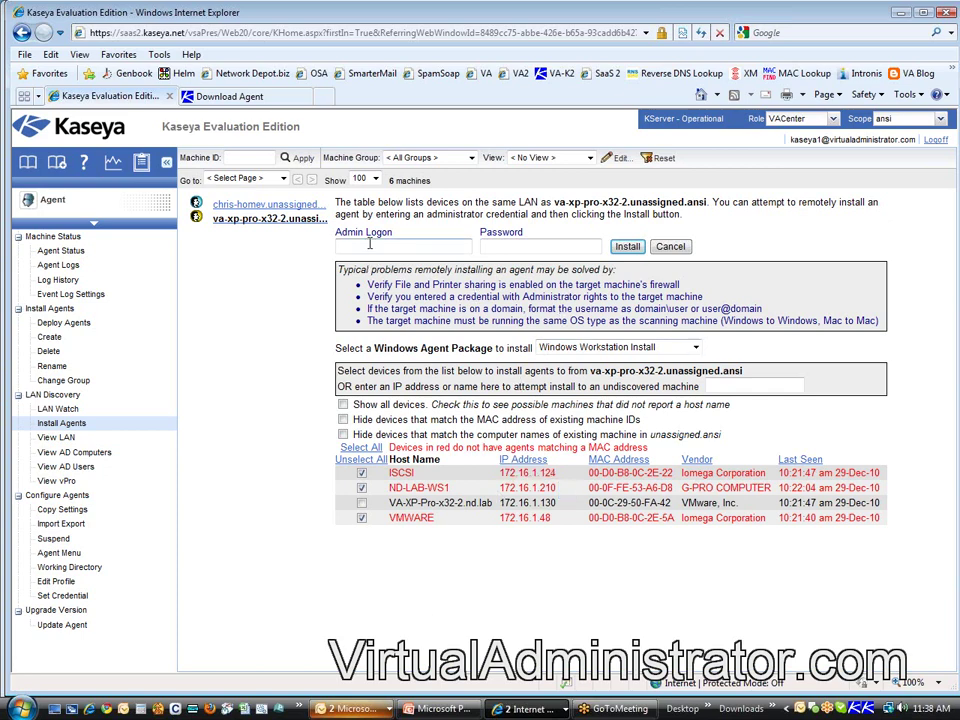
{"action": "type", "text": "ABC\\administrator"}
{"action": "key", "text": "Tab"}
{"action": "type", "text": "●●●●●●●●●●●"}
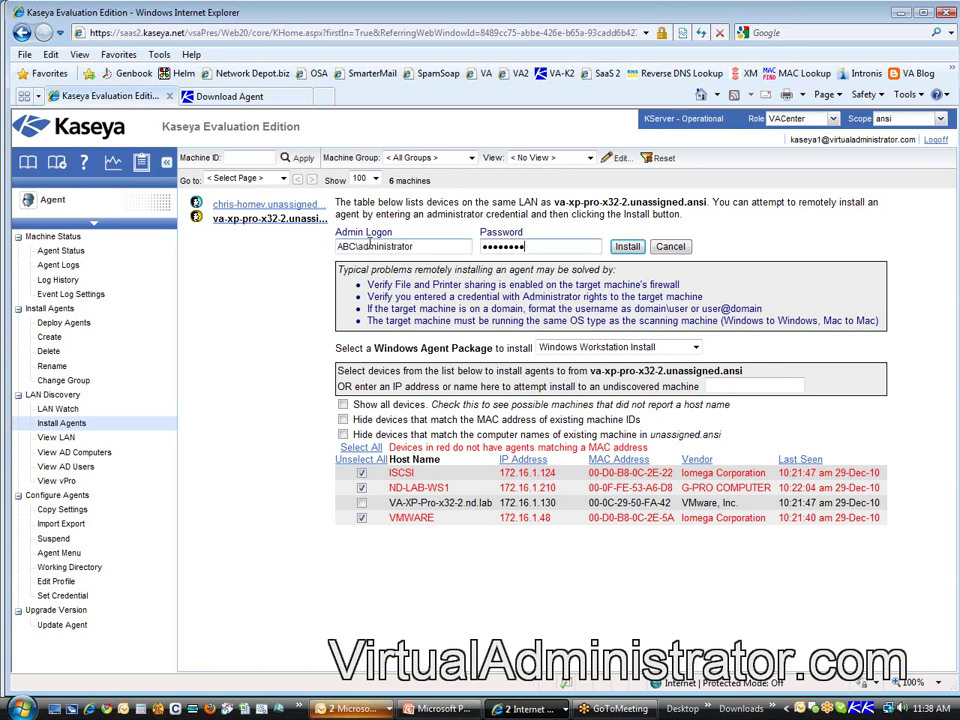
{"action": "left_click", "coordinate": [666, 350]}
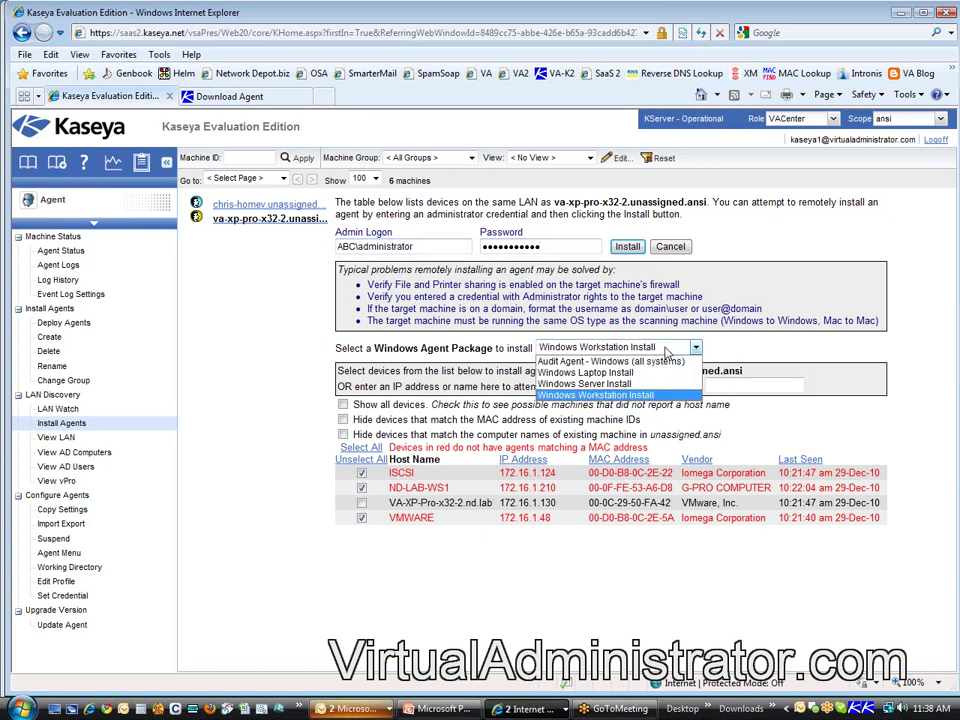
{"action": "left_click", "coordinate": [684, 396]}
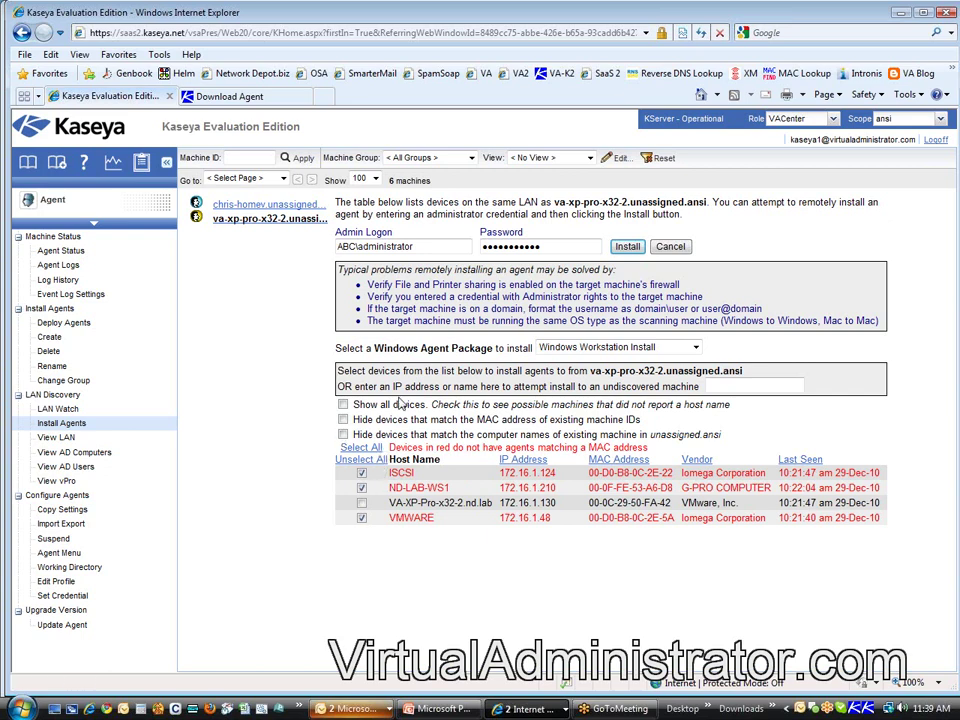
{"action": "double_click", "coordinate": [401, 472]}
{"action": "left_click_drag", "start_coordinate": [401, 472], "coordinate": [452, 518]}
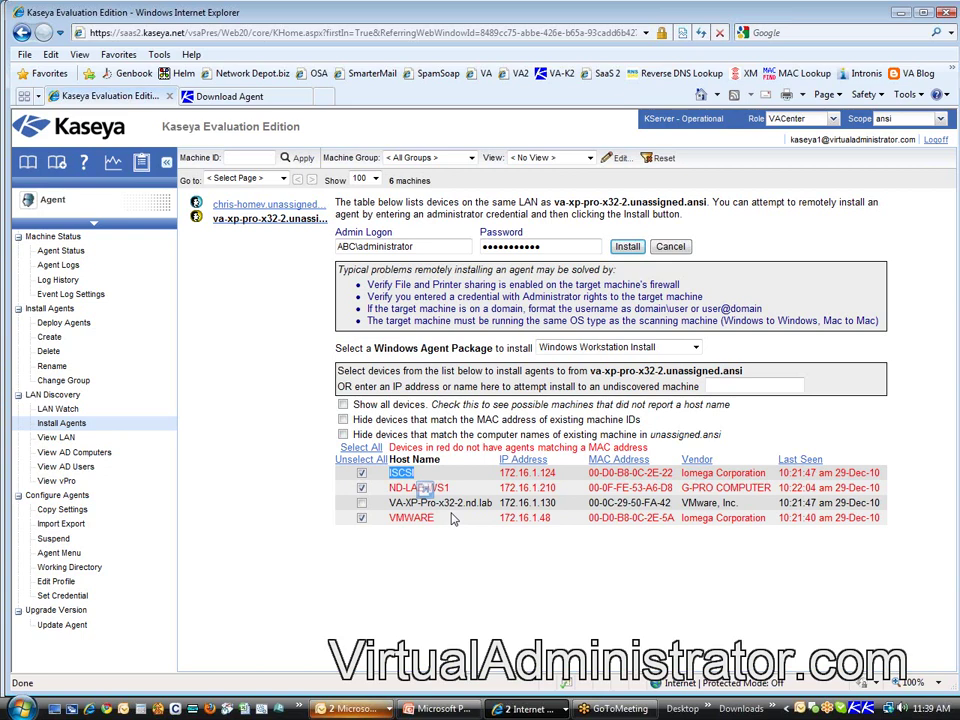
{"action": "left_click_drag", "start_coordinate": [396, 285], "coordinate": [498, 285]}
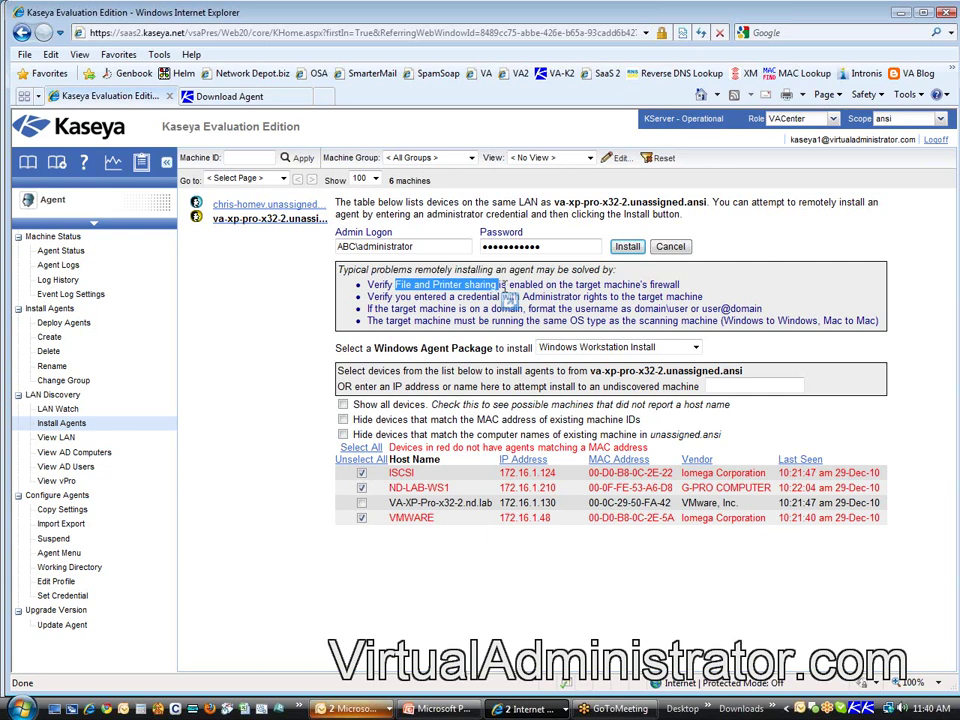
{"action": "left_click_drag", "start_coordinate": [509, 286], "coordinate": [663, 289]}
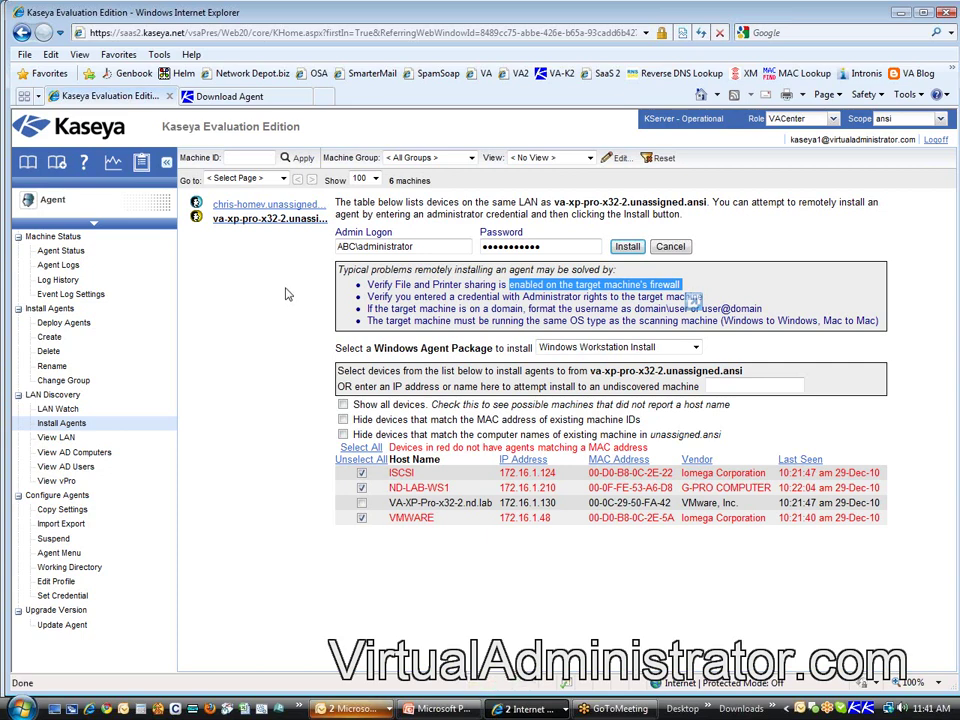
- Open the View AD Users page under LAN Discovery
{"action": "left_click", "coordinate": [71, 470]}
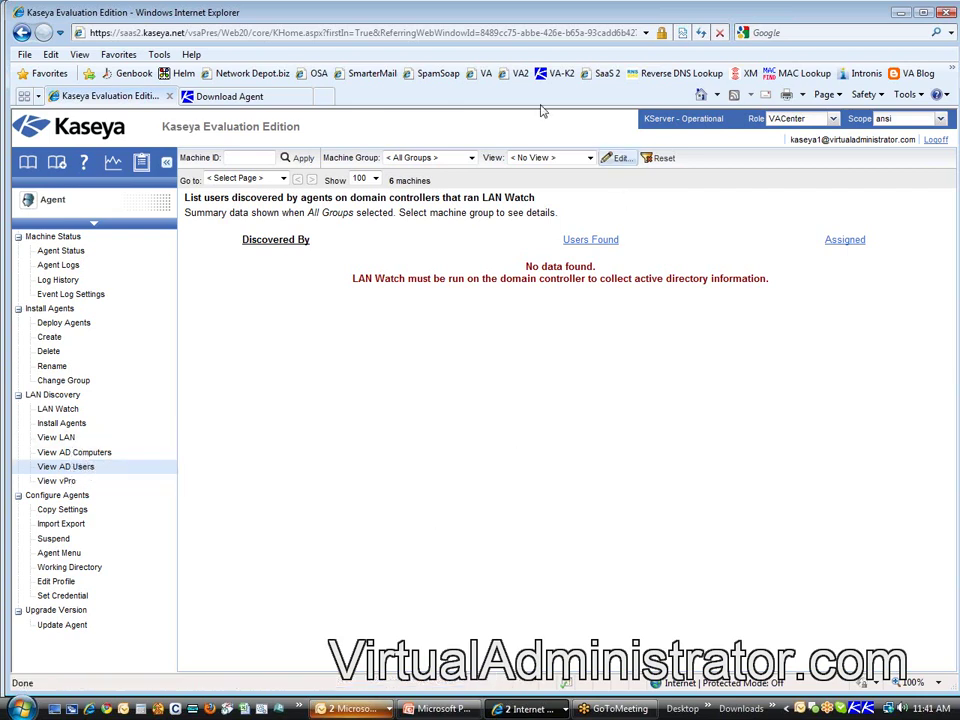
{"action": "left_click", "coordinate": [460, 157]}
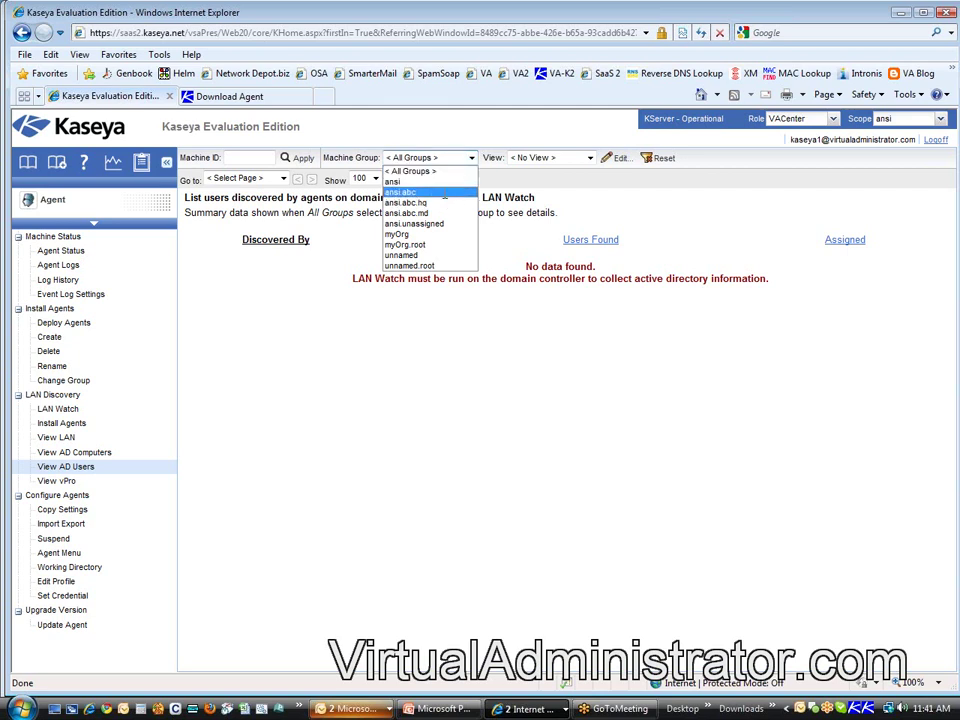
- Filter View AD Users to the ansi.abc machine group
{"action": "left_click", "coordinate": [444, 192]}
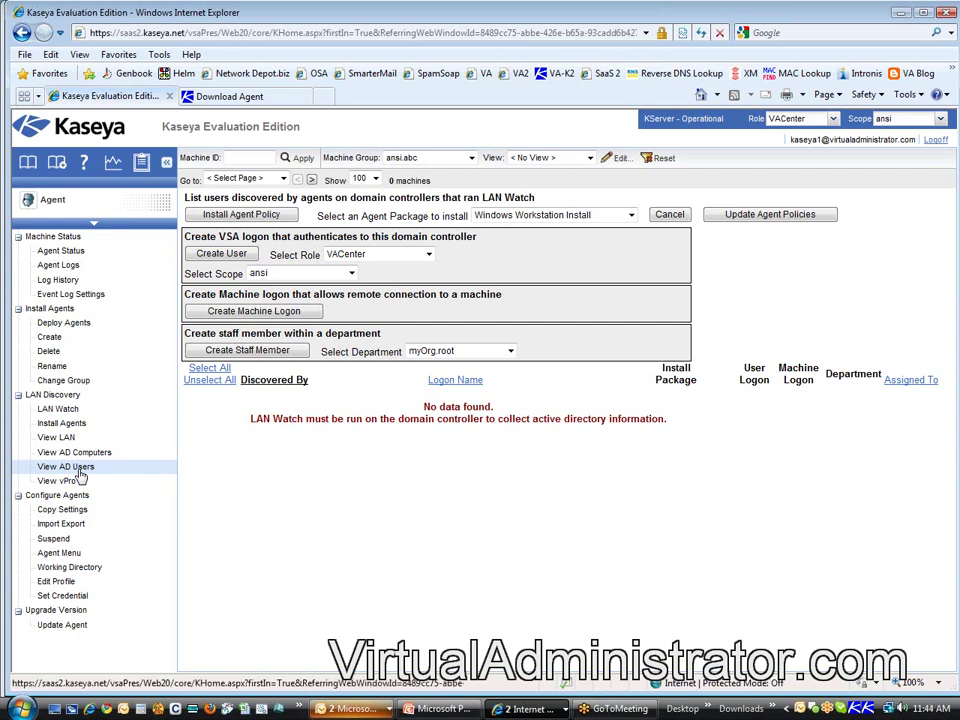
- Reload View AD Users, then return to the LAN Watch settings page
{"action": "left_click", "coordinate": [81, 476]}
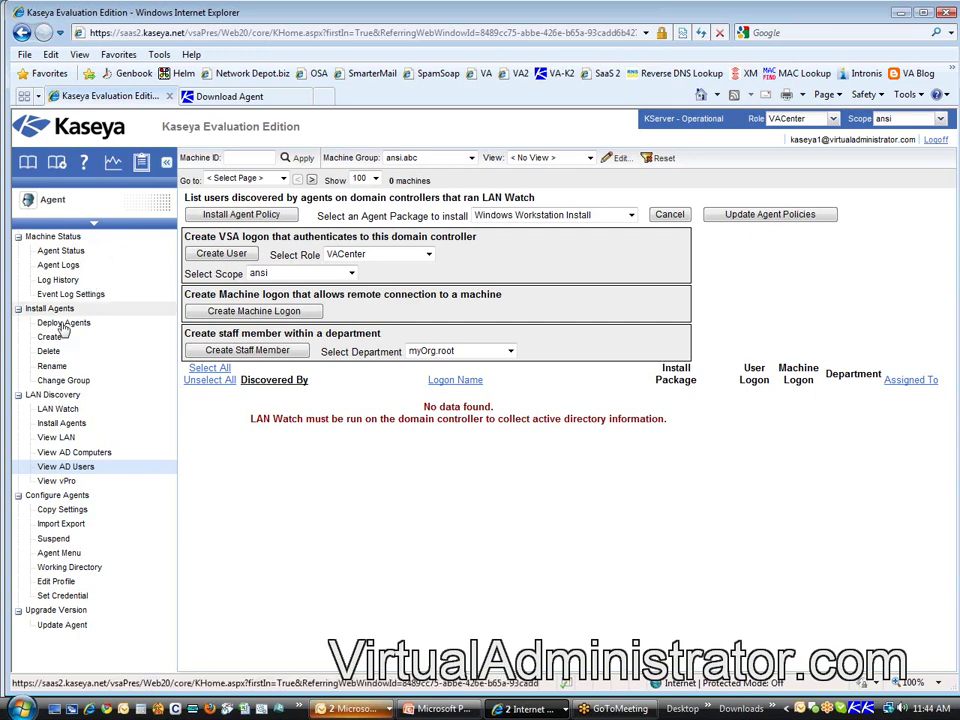
{"action": "left_click", "coordinate": [60, 410]}
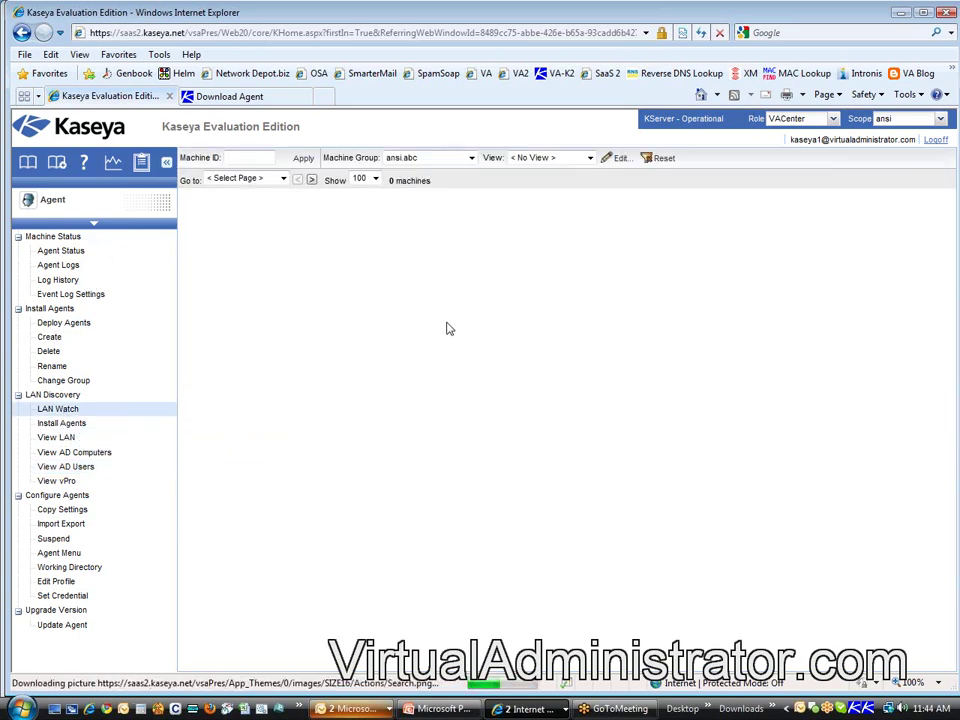
{"action": "double_click", "coordinate": [408, 318]}
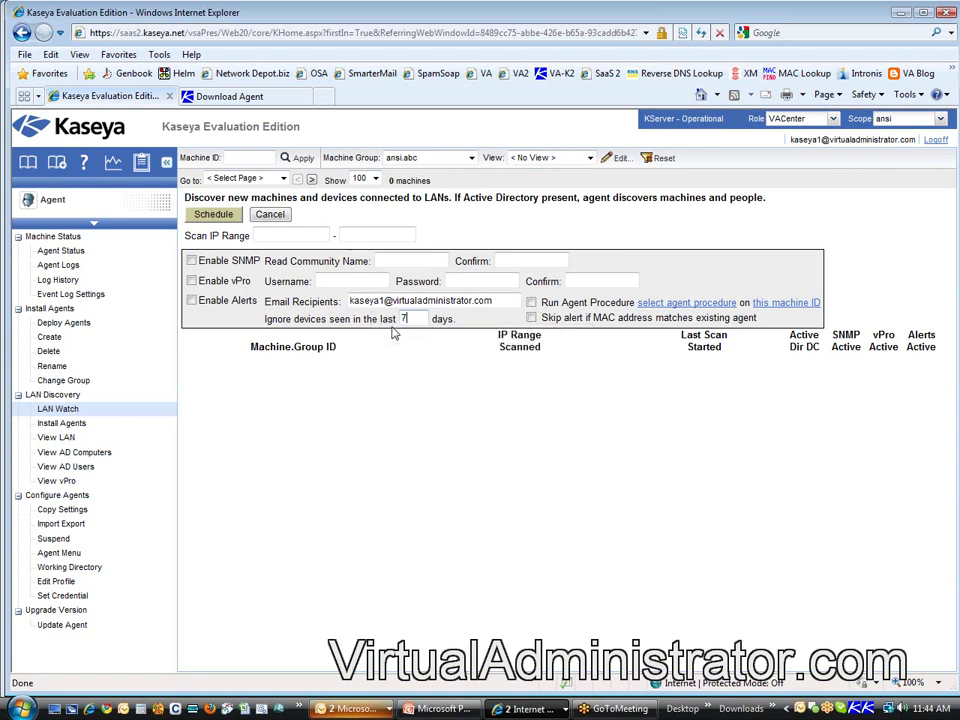
- Set the ignore-recently-seen-devices days value back to 30 and review the machine group list
{"action": "type", "text": "7"}
{"action": "key", "text": "BackSpace"}
{"action": "type", "text": "30"}
{"action": "left_click", "coordinate": [410, 158]}
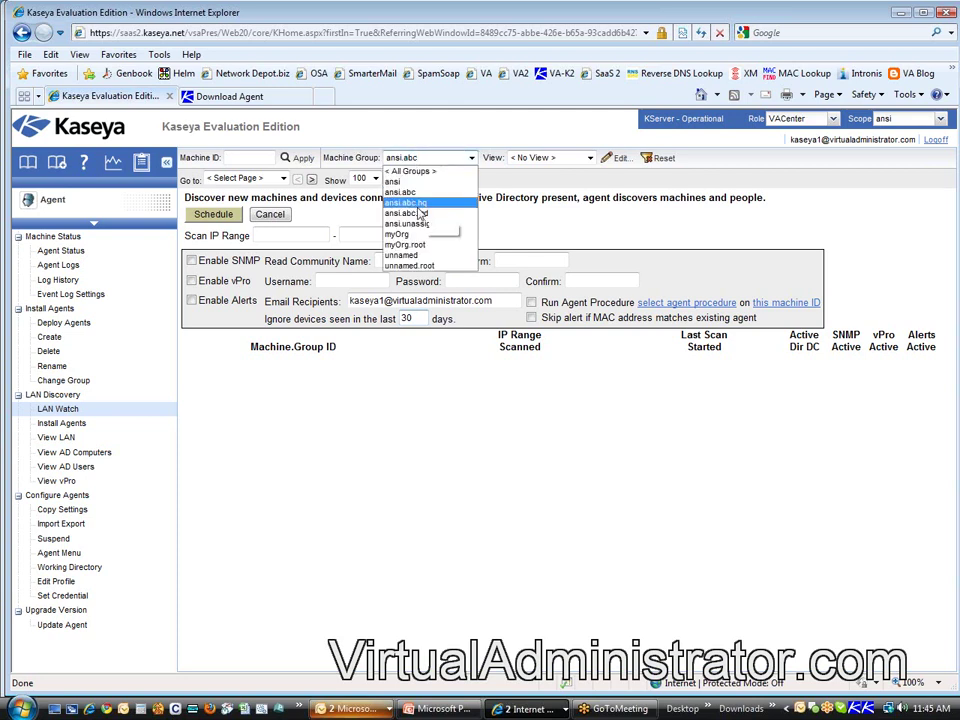
{"action": "left_click", "coordinate": [72, 323]}
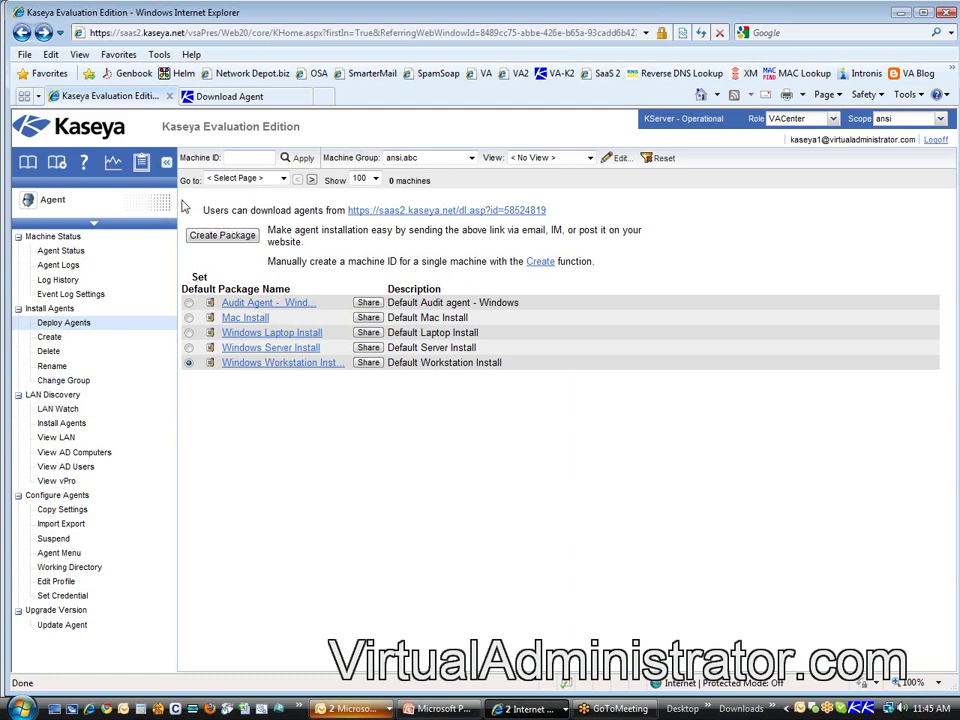
- View the public agent download page listing the OneStepAhead agent packages
{"action": "left_click", "coordinate": [259, 97]}
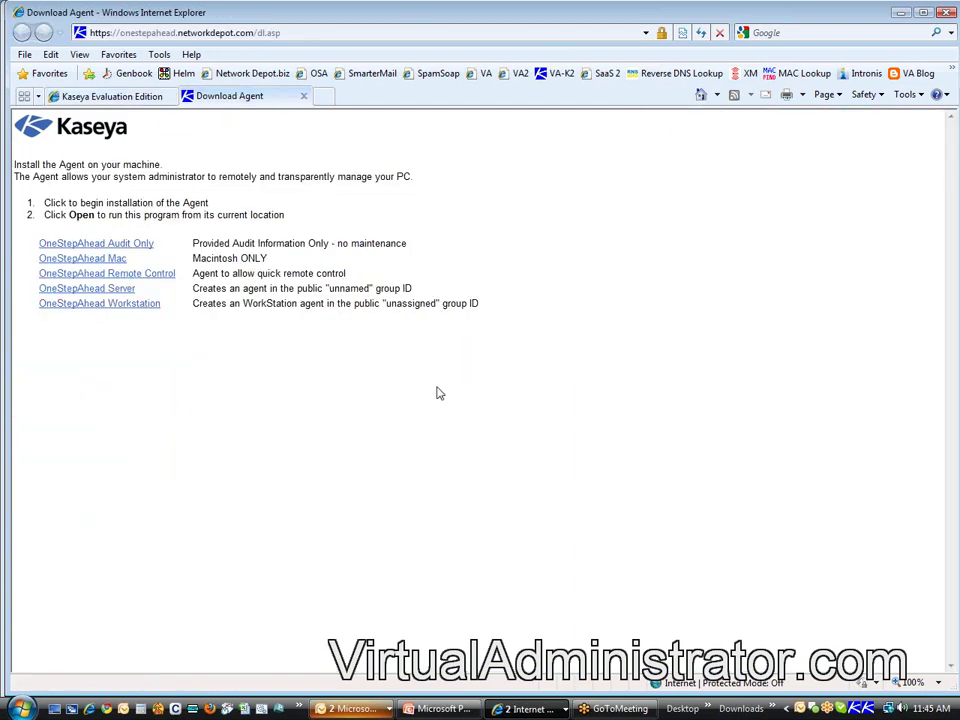
{"action": "left_click", "coordinate": [96, 95]}
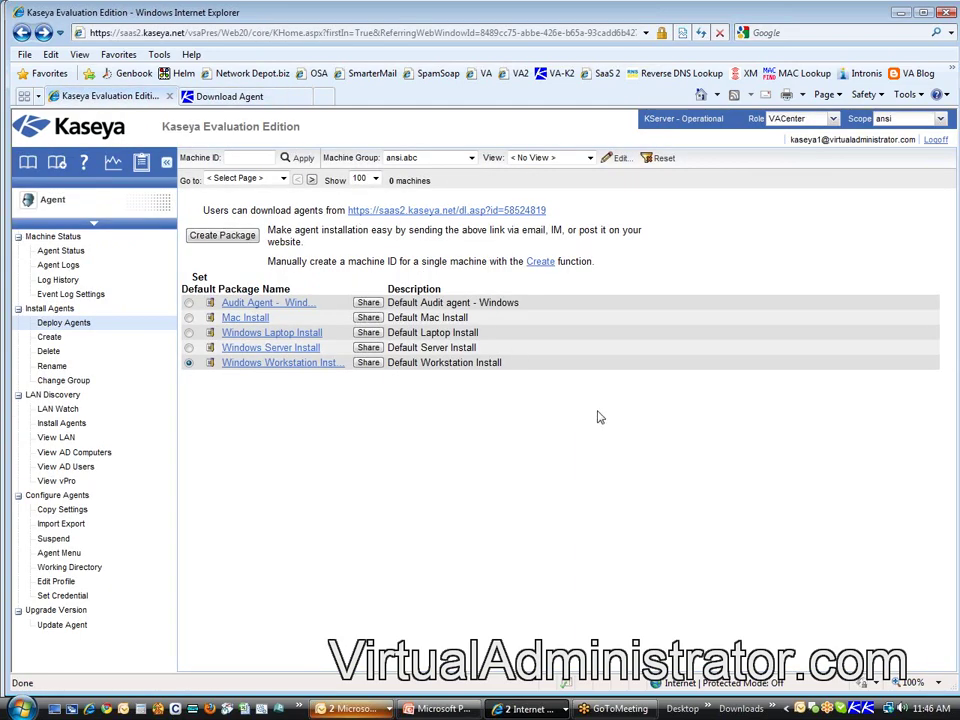